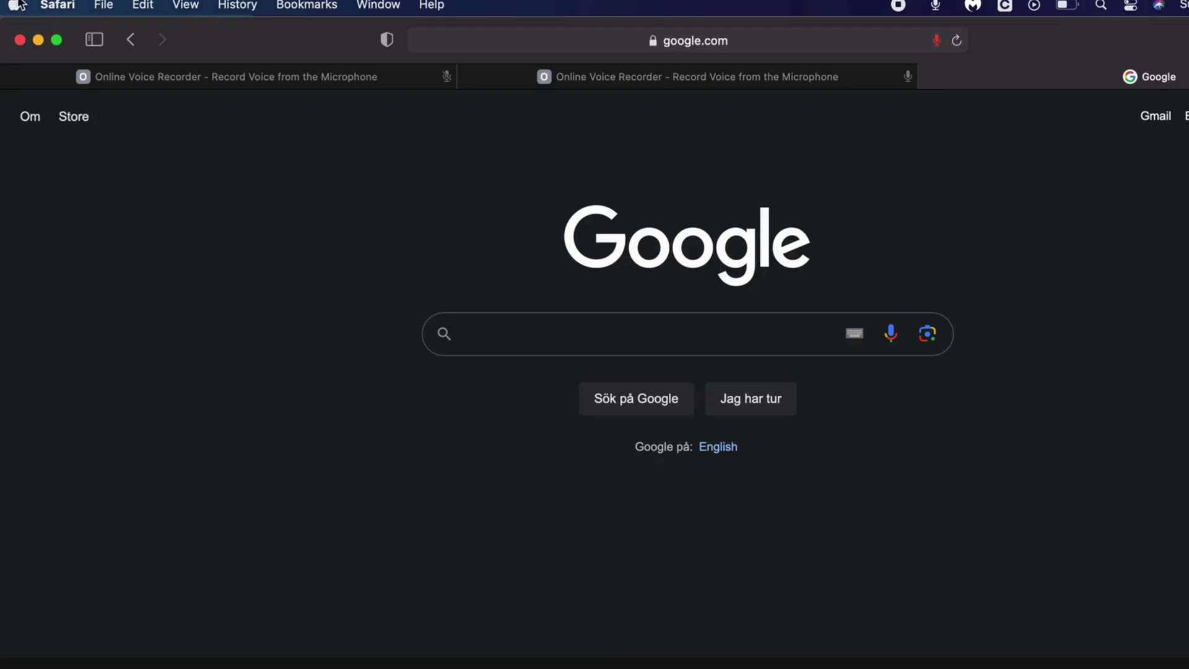
Launch System Preferences from the Apple menu over Safari.
{"action": "left_click", "coordinate": [14, 5]}
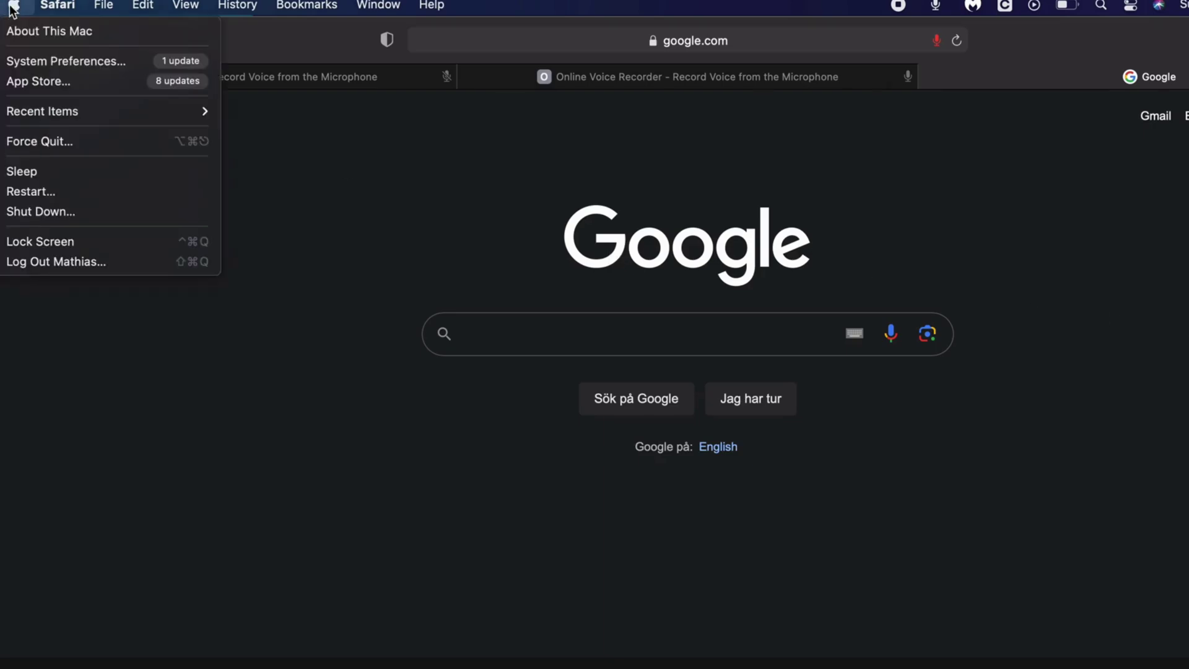
{"action": "left_click", "coordinate": [48, 61]}
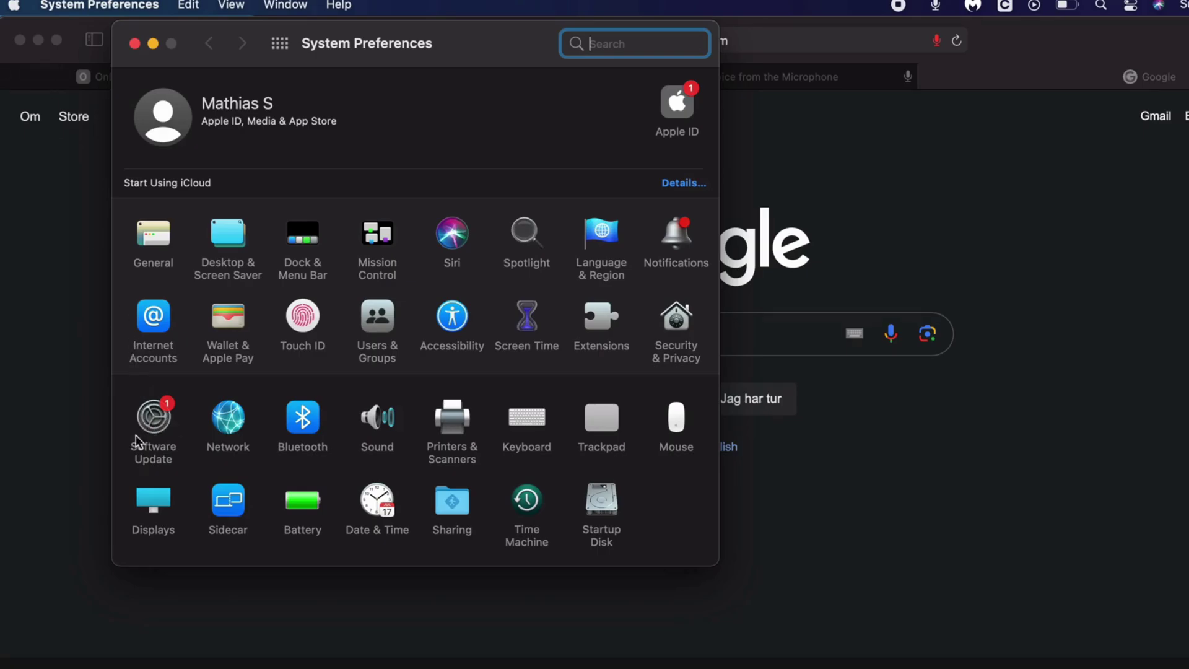
Open the Software Update pane listing macOS Sonoma 14.6.1 and reposition its window lower.
{"action": "left_click", "coordinate": [154, 418]}
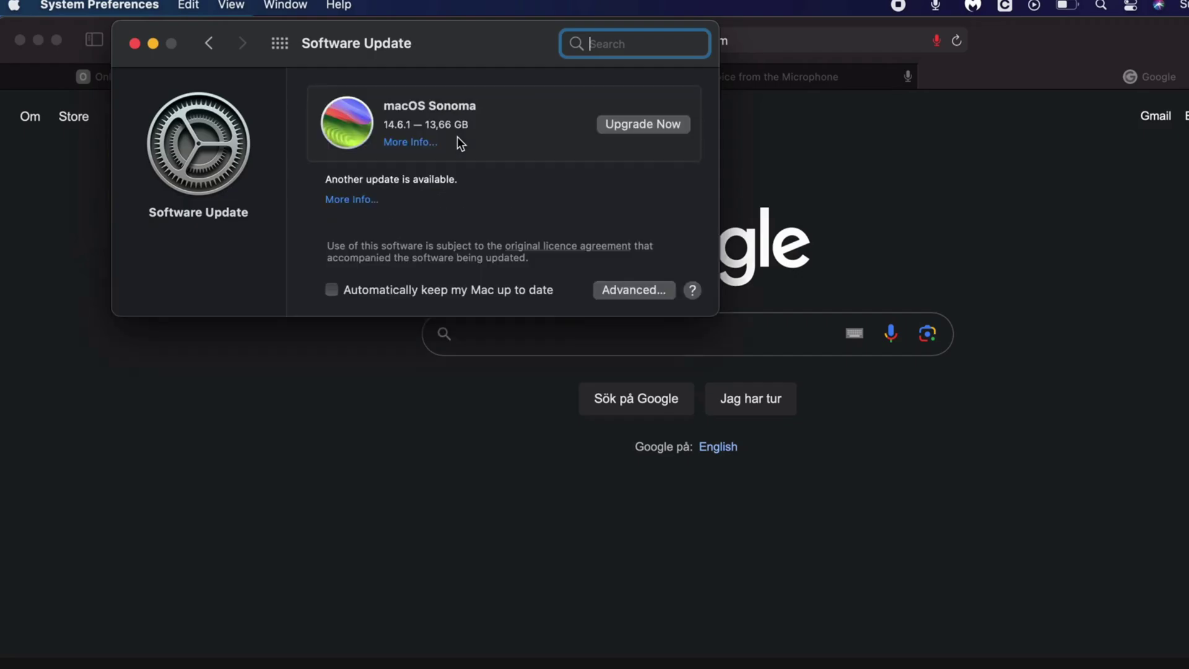
{"action": "left_click_drag", "start_coordinate": [440, 63], "coordinate": [430, 290]}
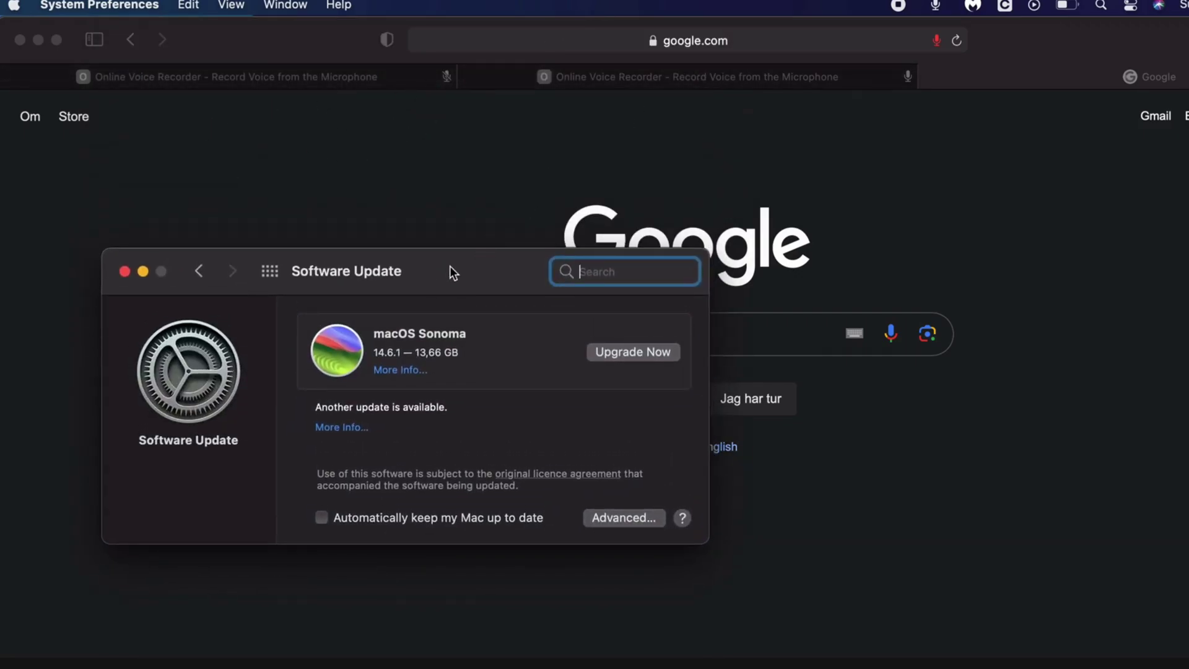
{"action": "left_click_drag", "start_coordinate": [452, 270], "coordinate": [463, 248]}
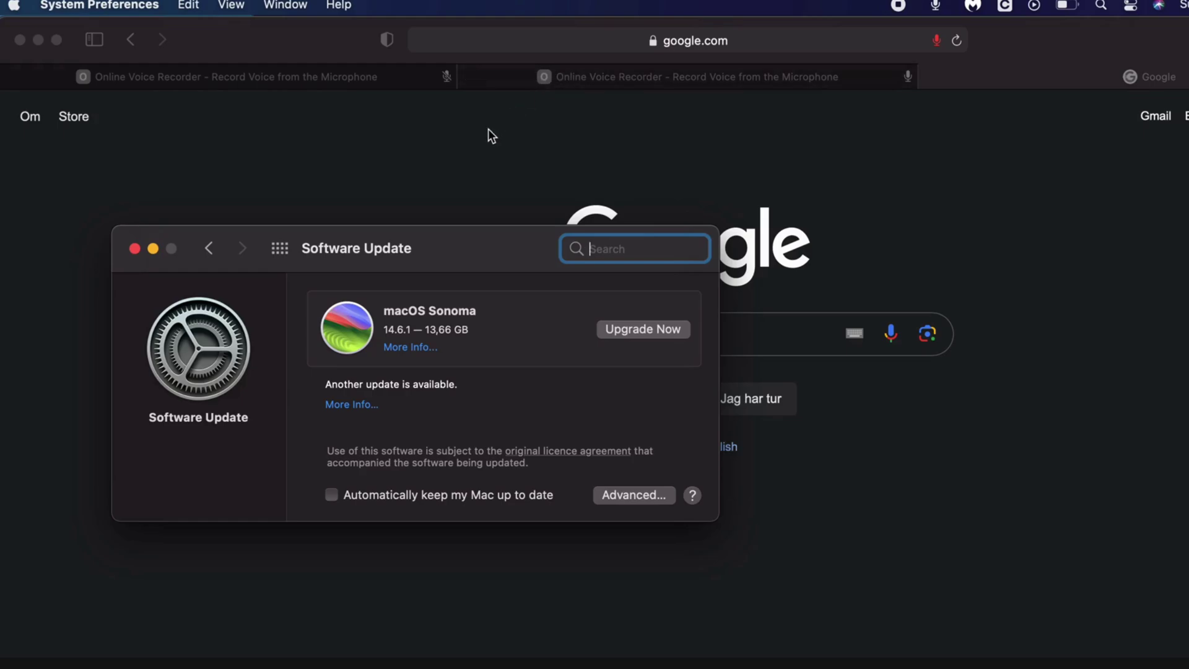